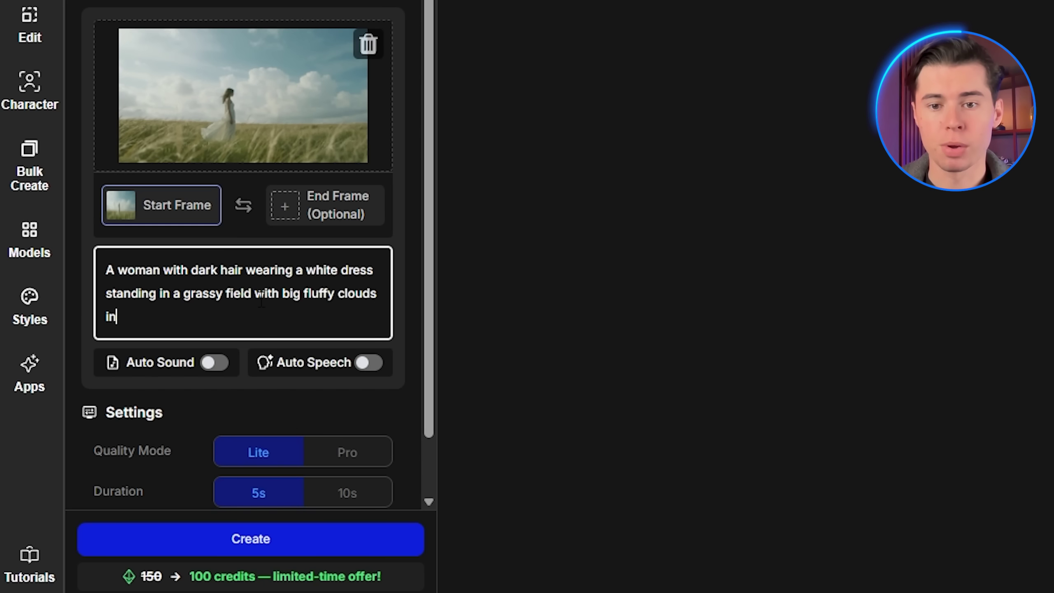
- Go to the OpenArt home page showing the Create Story templates and AI tools
text(the backgrou)
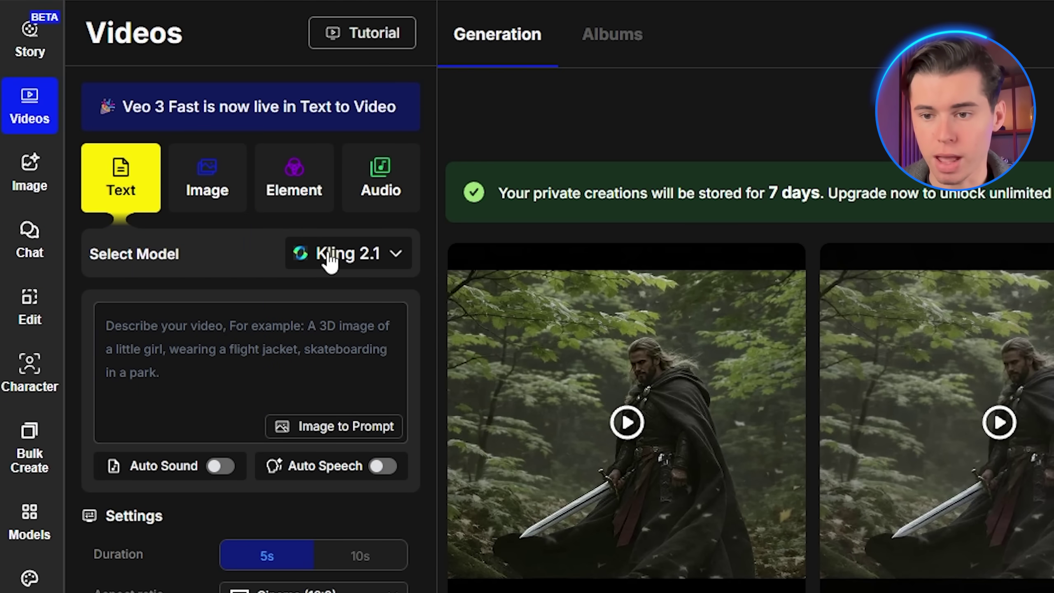
click(330, 260)
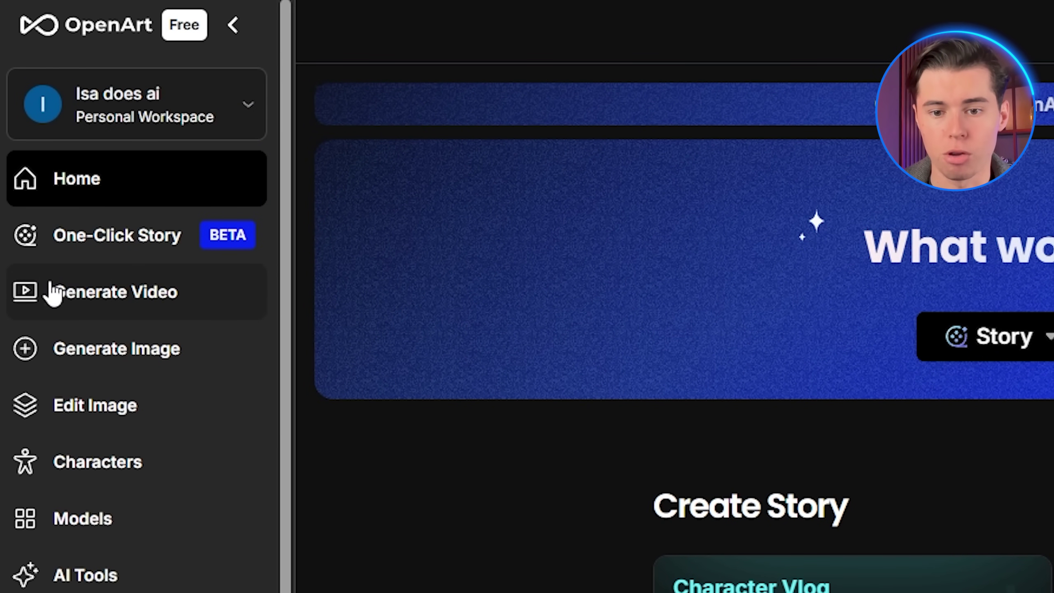
- Set up image-to-video with Seedance 1.0 and upload the woman-in-field image as start frame
click(118, 296)
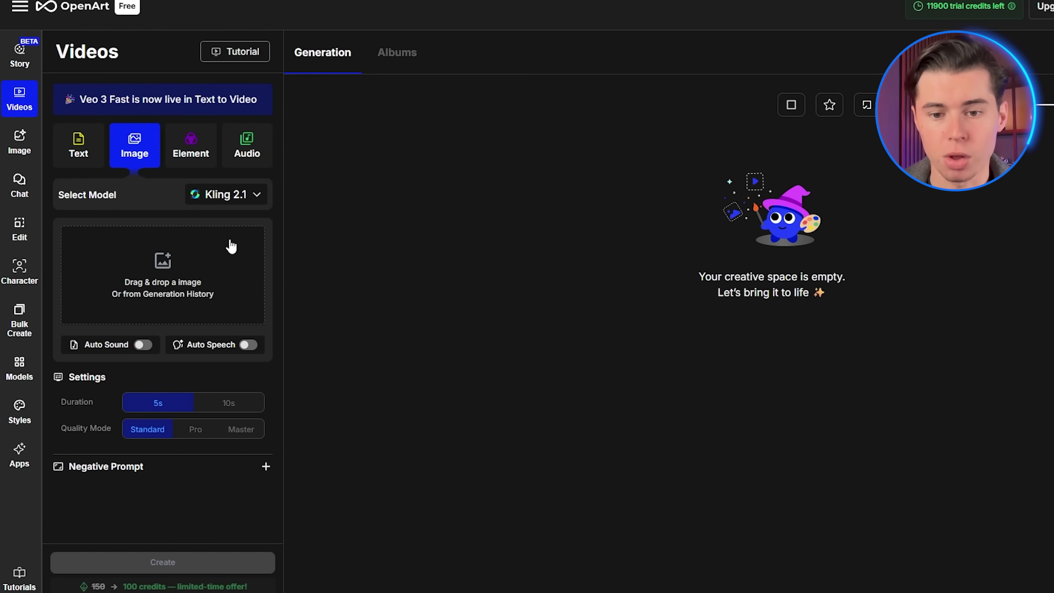
click(228, 196)
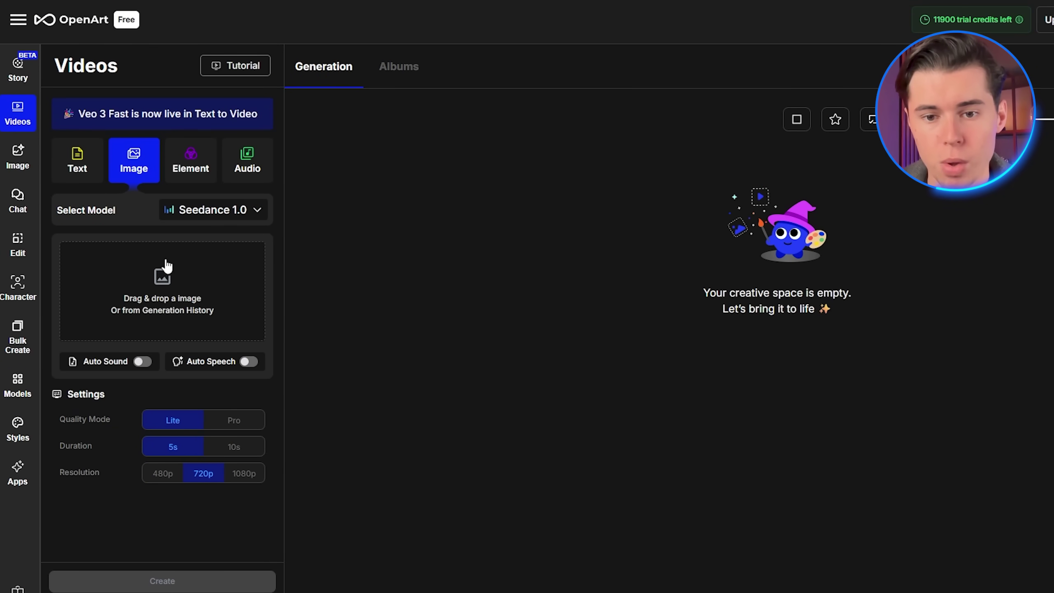
click(181, 271)
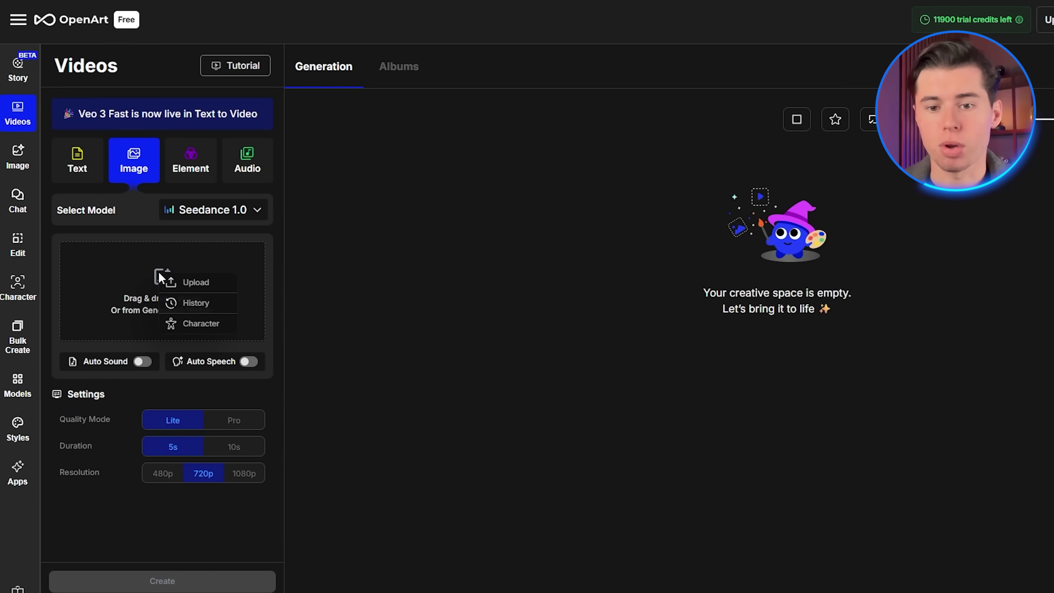
click(196, 282)
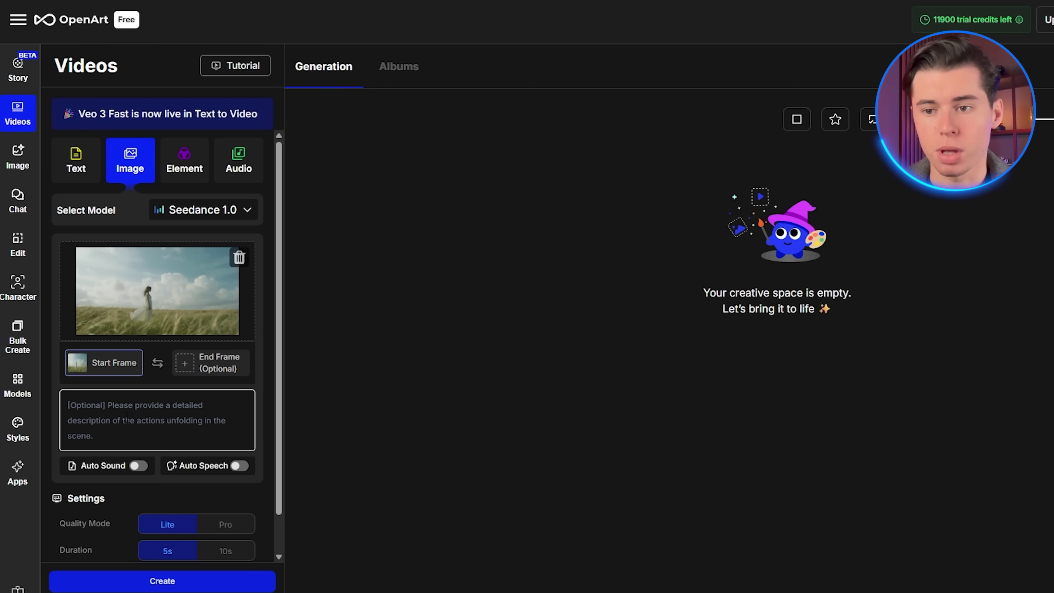
click(156, 394)
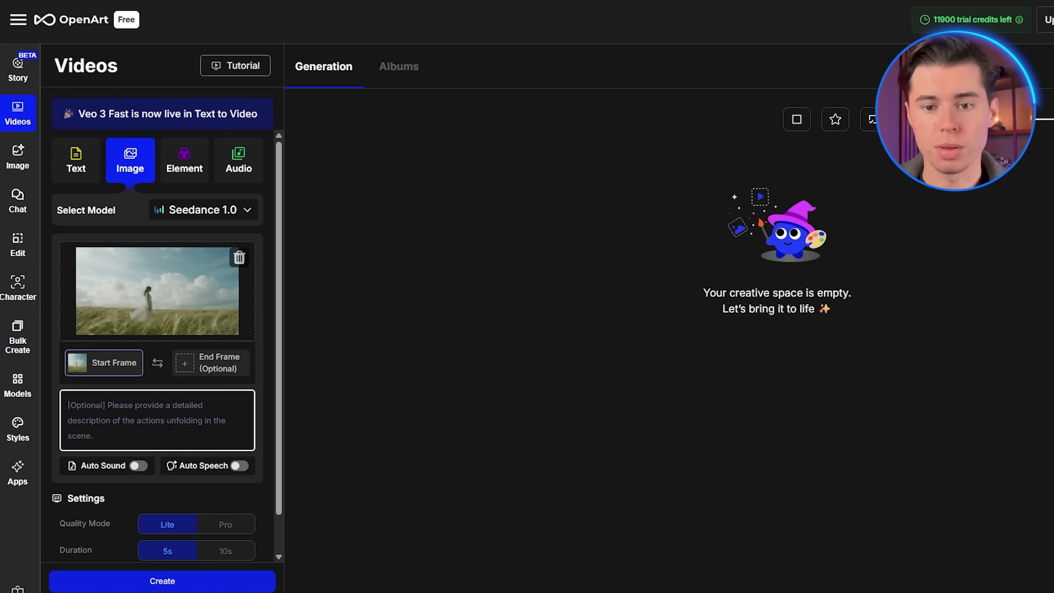
- Generate the field clip with the woman's hair and dress fluttering in the breeze
click(169, 425)
text(A wom)
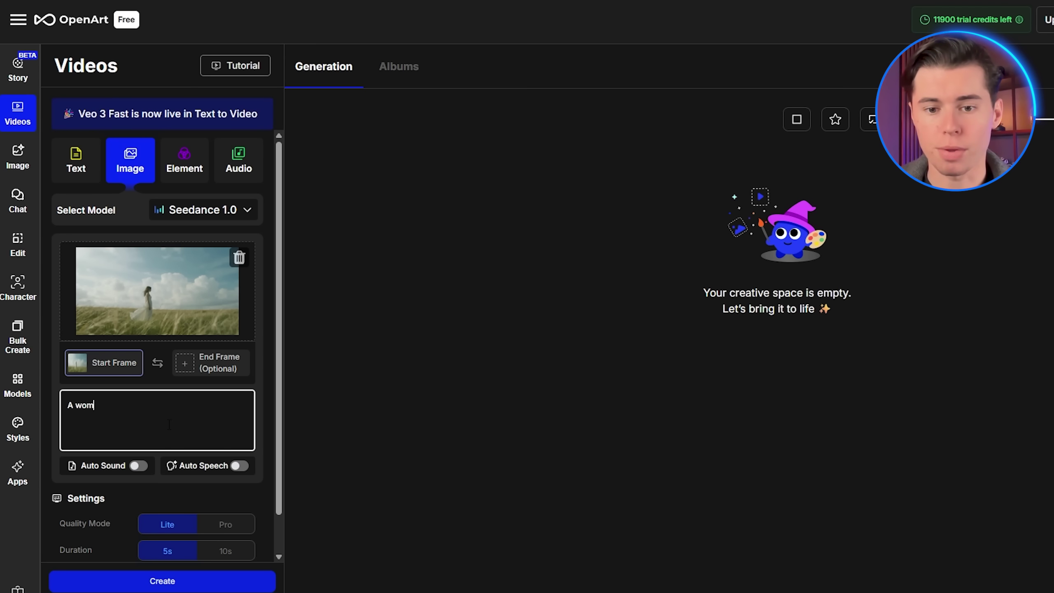
text(an with dark hair wearing a white dres)
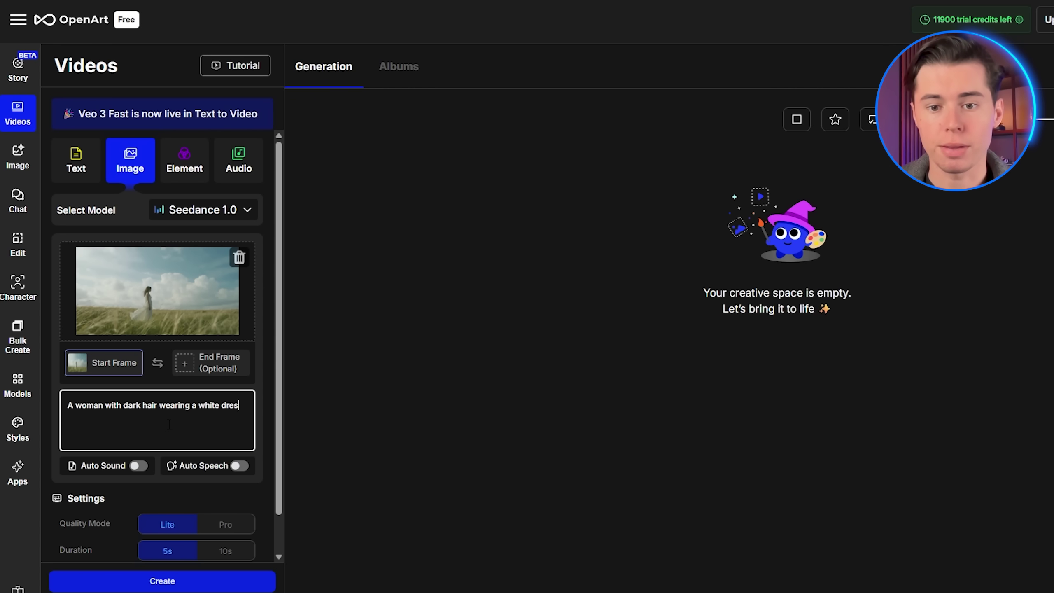
text(s standing in a grassy field with )
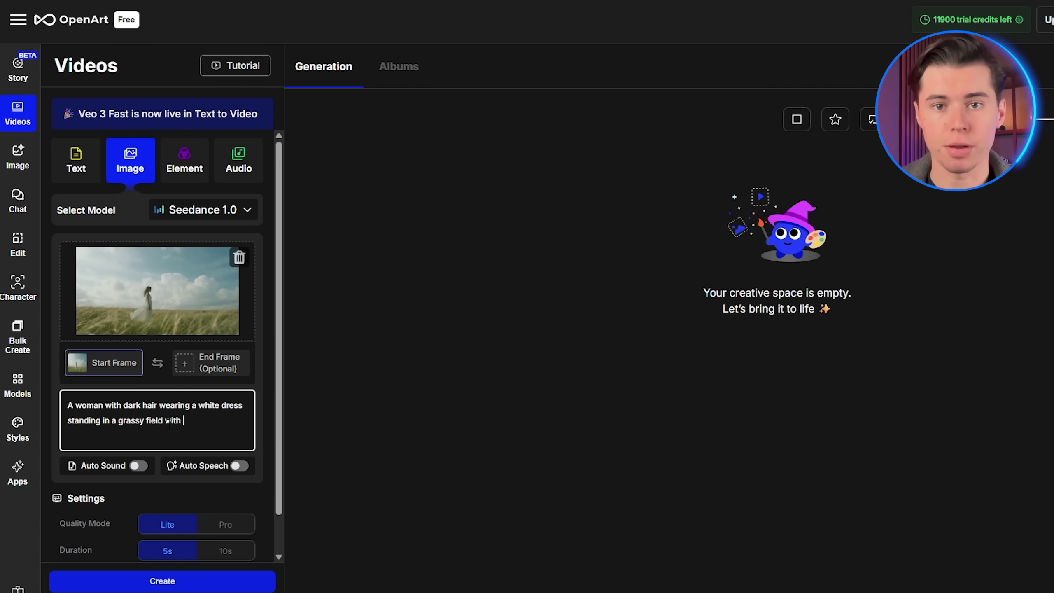
text(big fluffy cl)
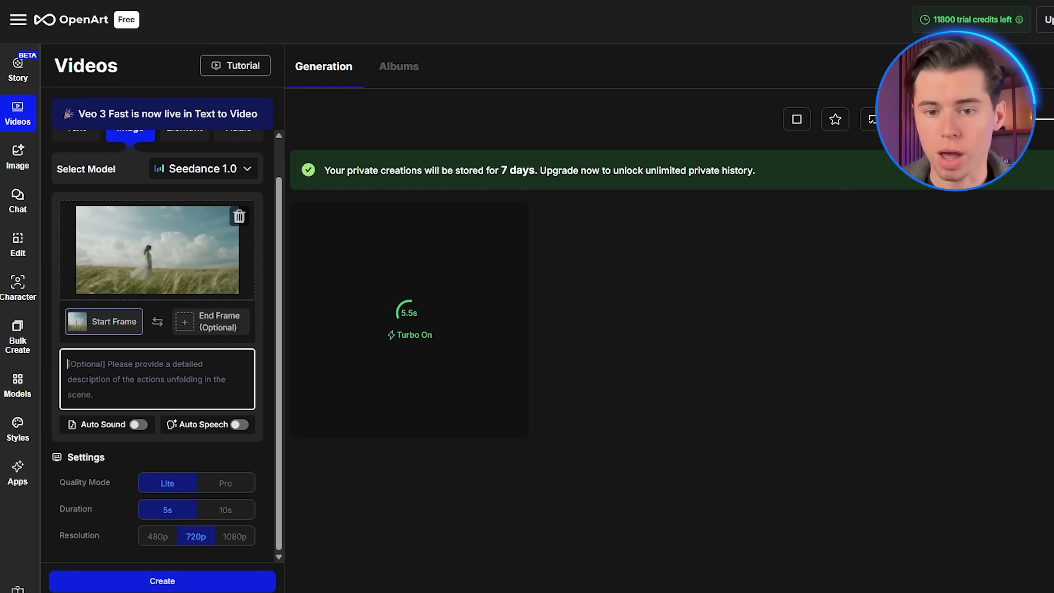
text(Woman's hair and dress flutter in the breeze,)
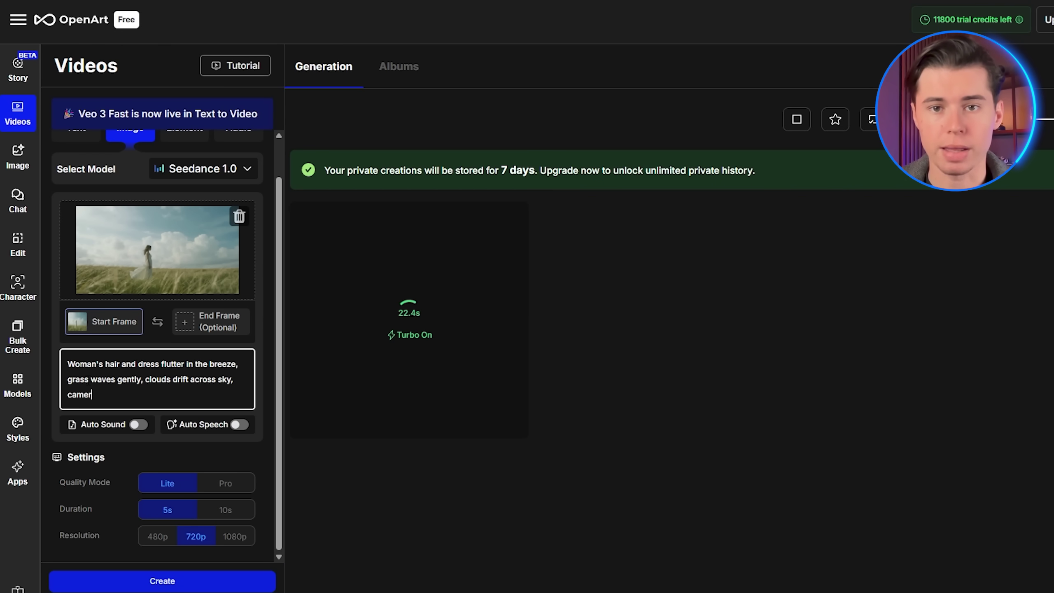
click(162, 582)
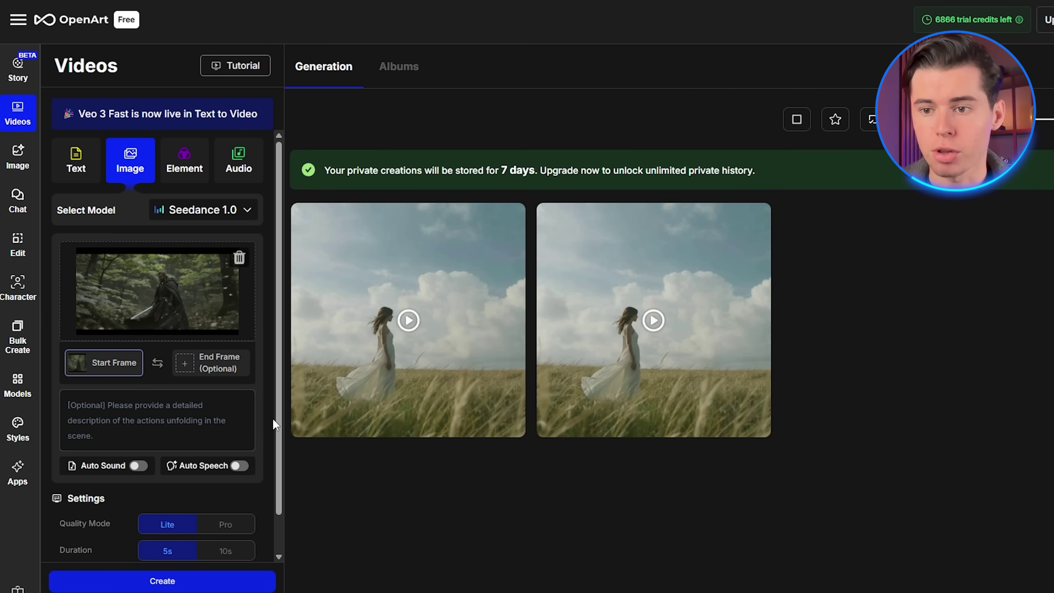
- Generate the warrior clip: sword swung dramatically, wind through trees, camera slowly orbiting
click(245, 419)
click(144, 416)
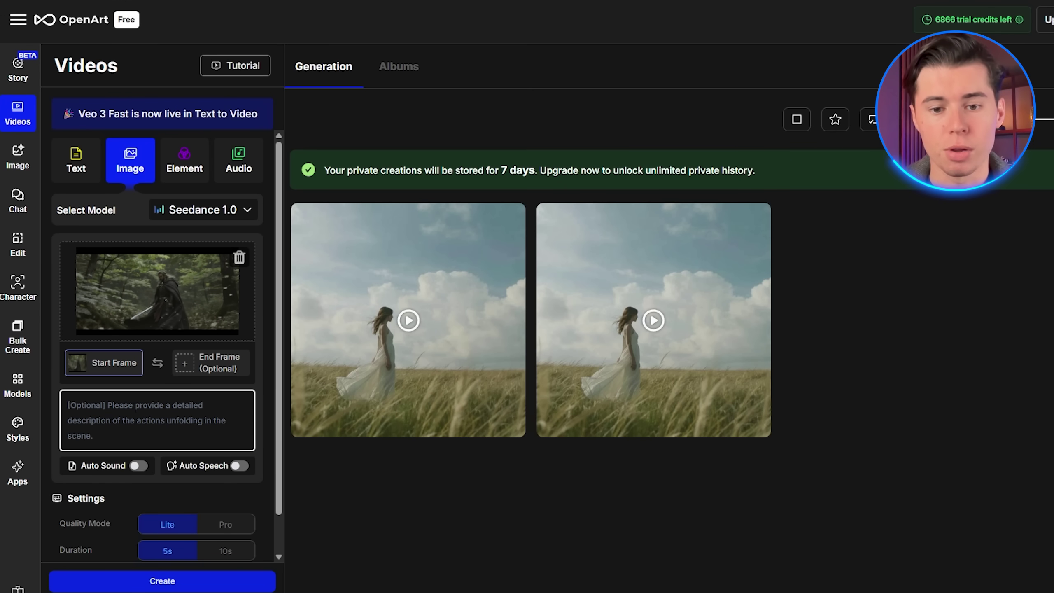
text(a warr)
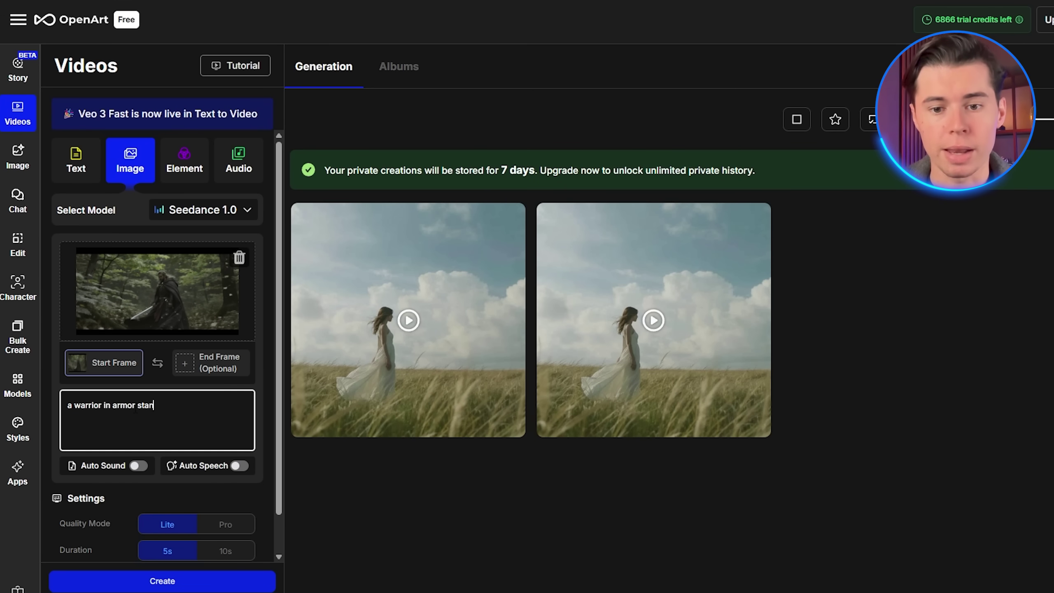
text(ior in armor standing in a f)
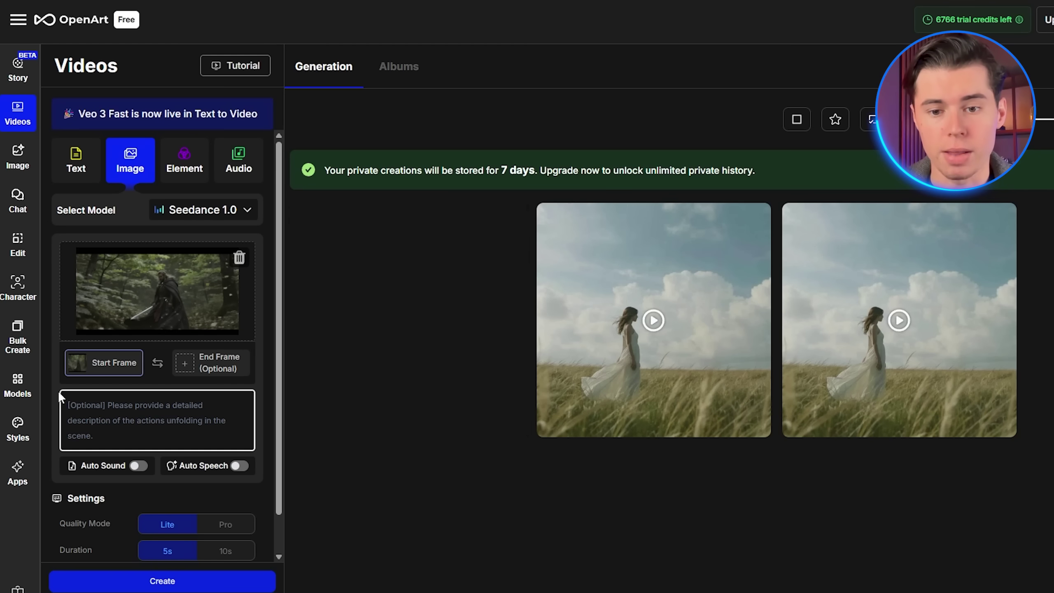
text(Warrior swings sword dramat)
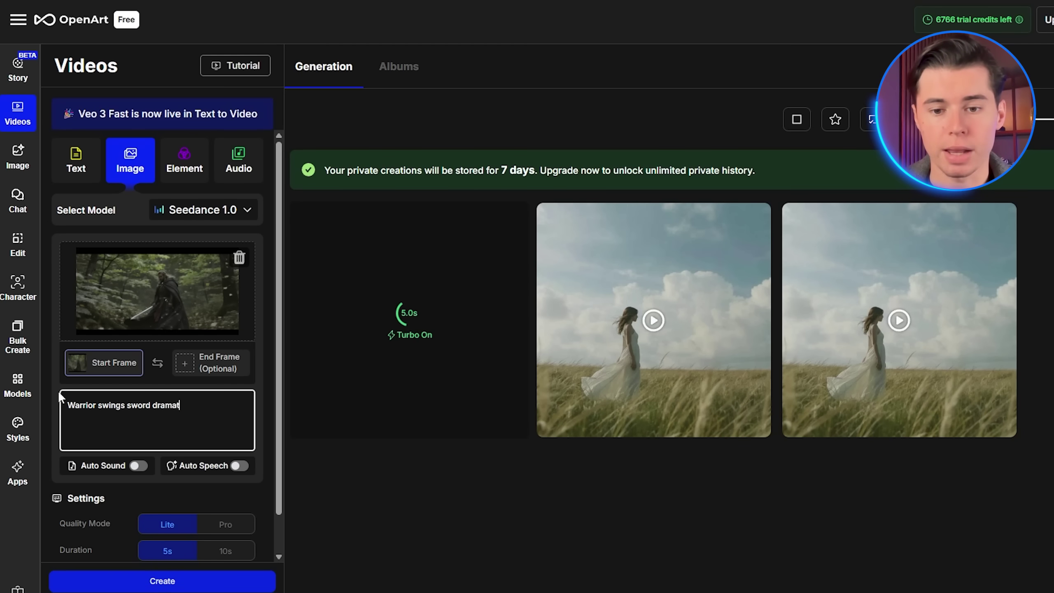
text(ically, wind blows through trees, camera)
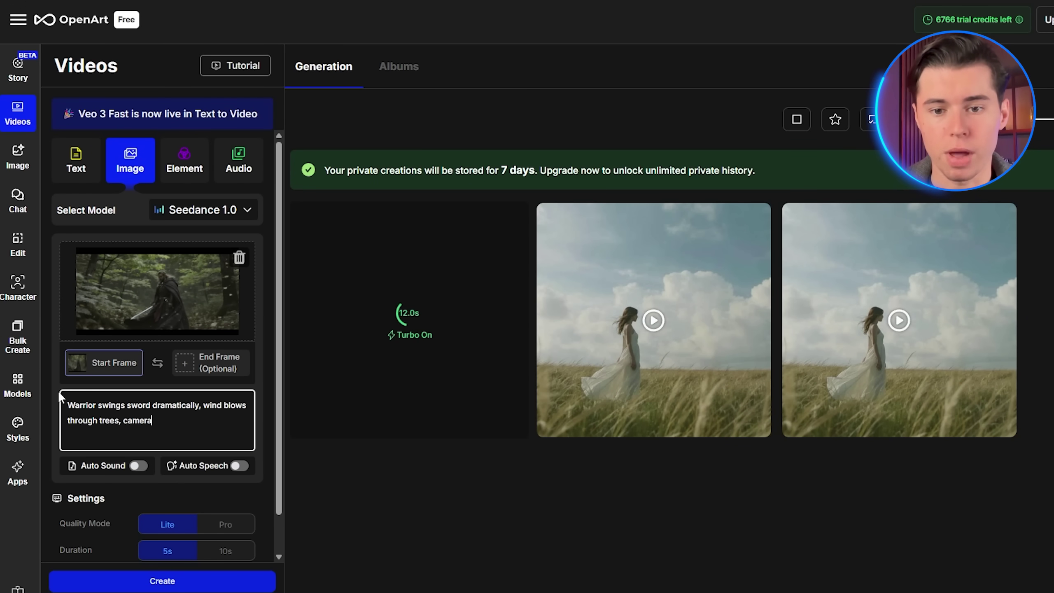
text( slowly orbits around subject)
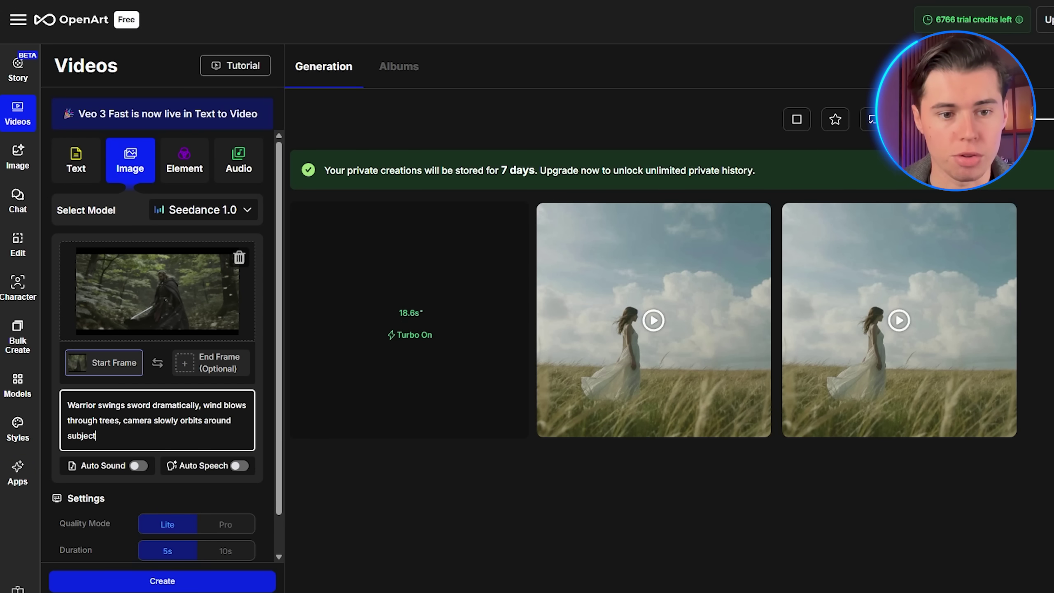
click(164, 588)
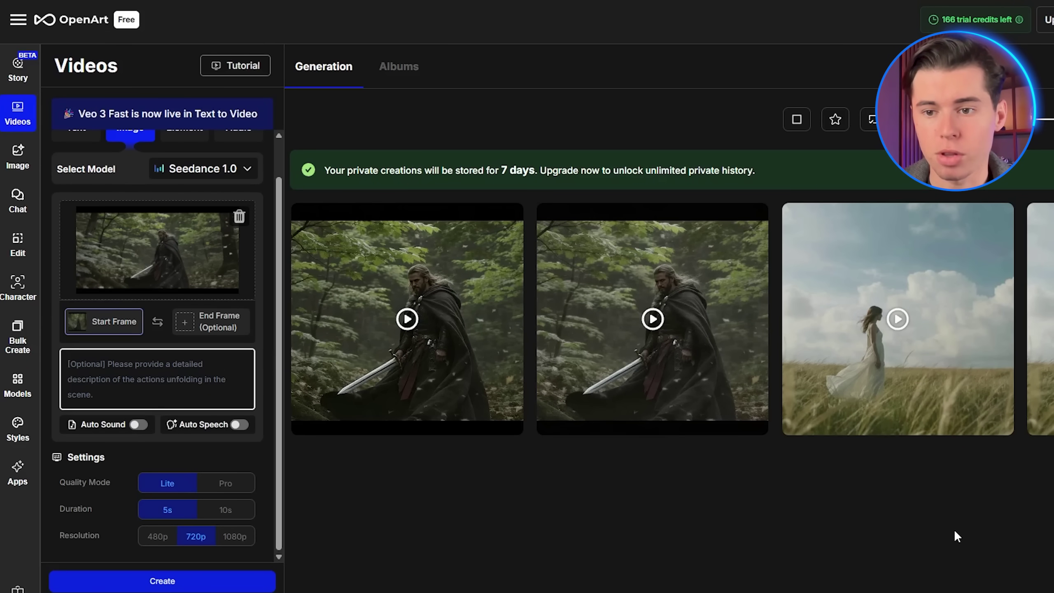
- Generate a warrior clip where he drops his sword and crosses his arms
text(war)
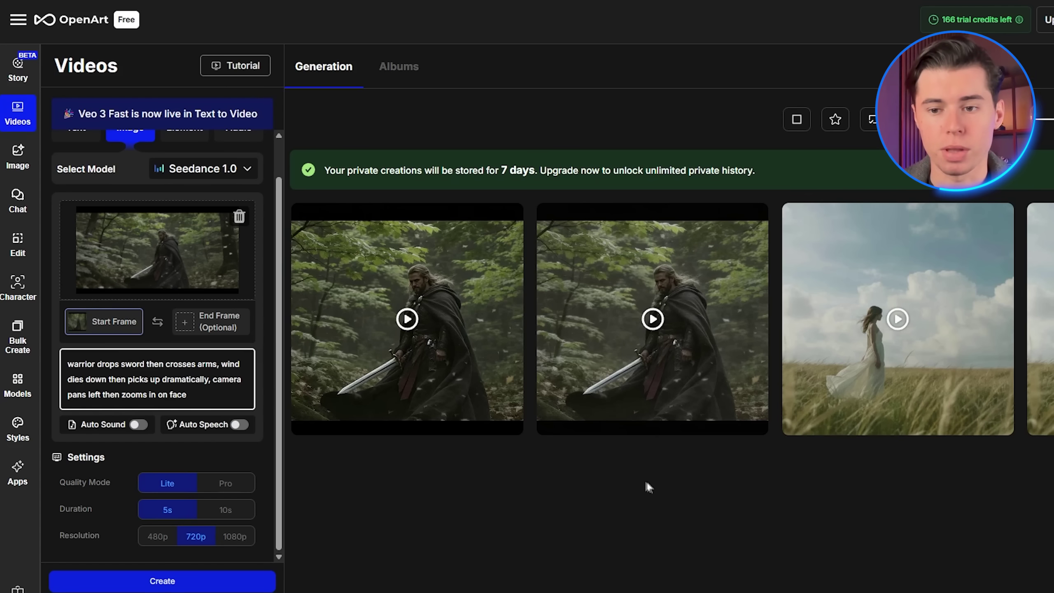
click(203, 583)
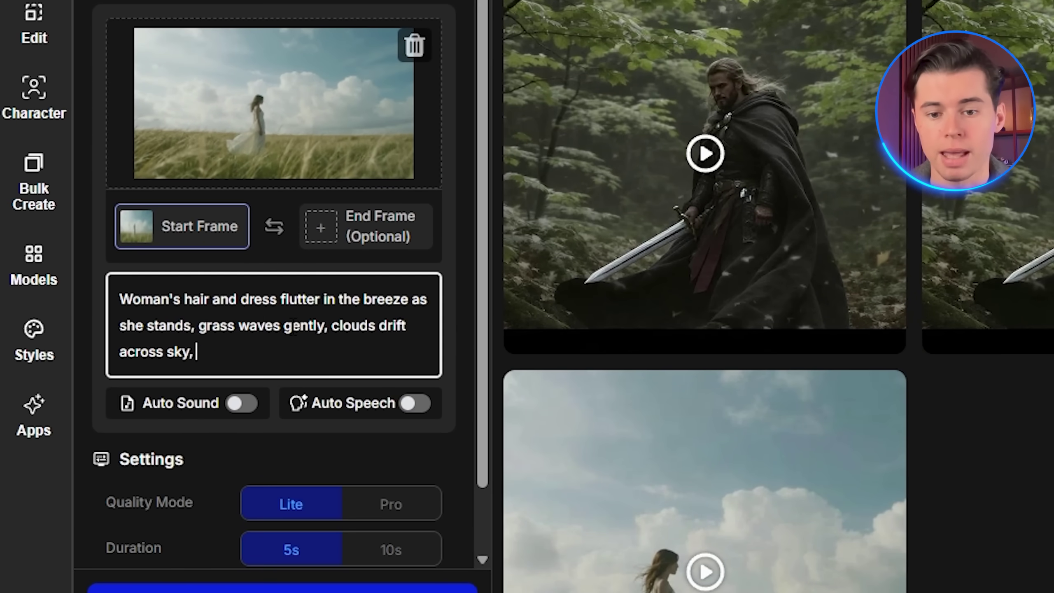
- Generate the field clip with the camera orbiting clockwise at a steady distance
text(camera orbits around subject clockwise, )
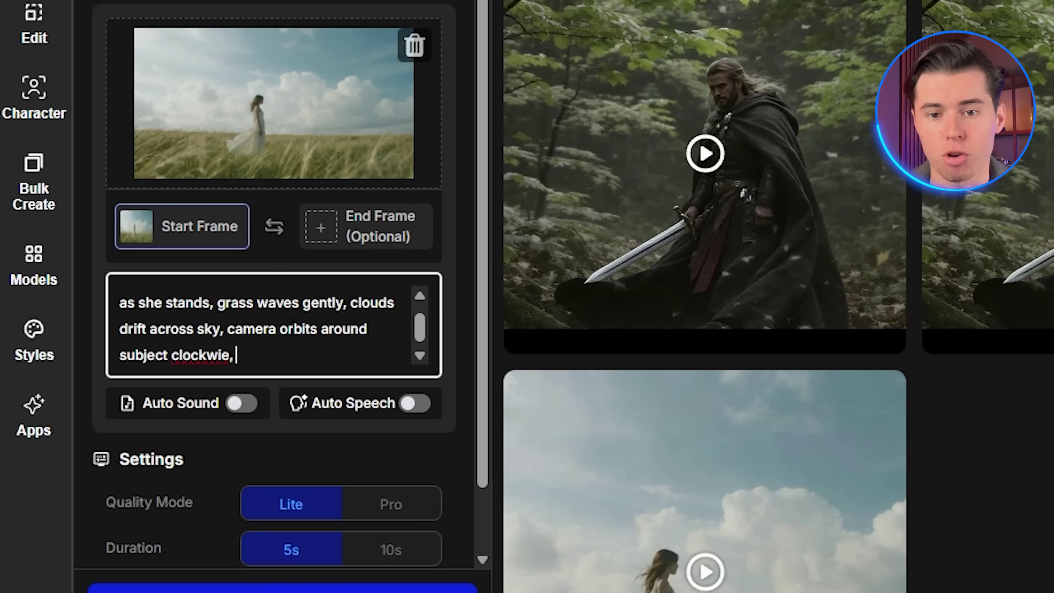
text(maintain)
click(221, 355)
text(sing steady distance.)
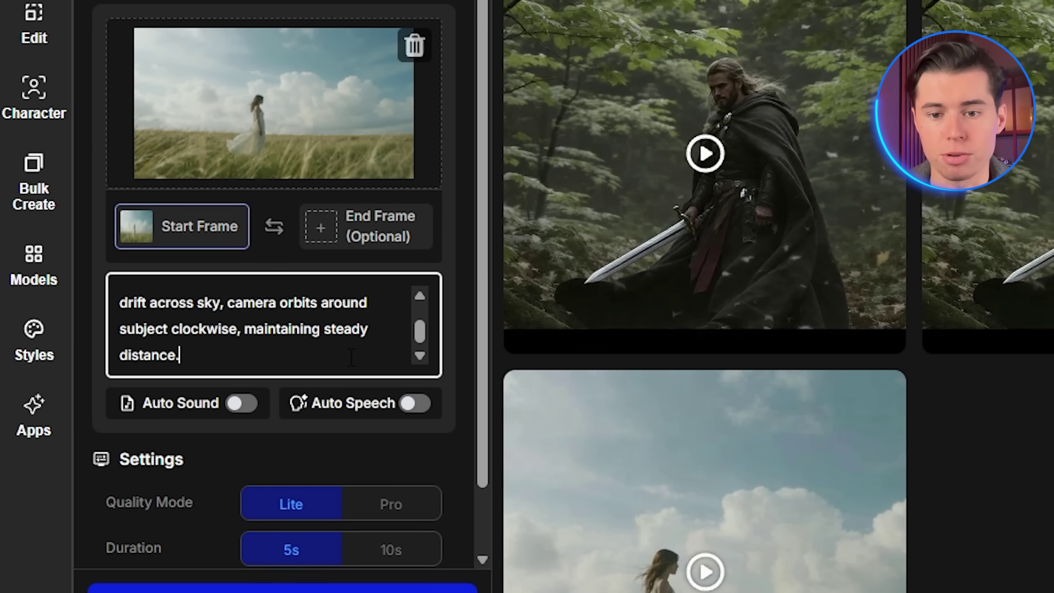
key(Return)
- Change the camera wording to slowly zoom in on the character, then pull back wide
drag(228, 299, 264, 397)
text(camera pulls back )
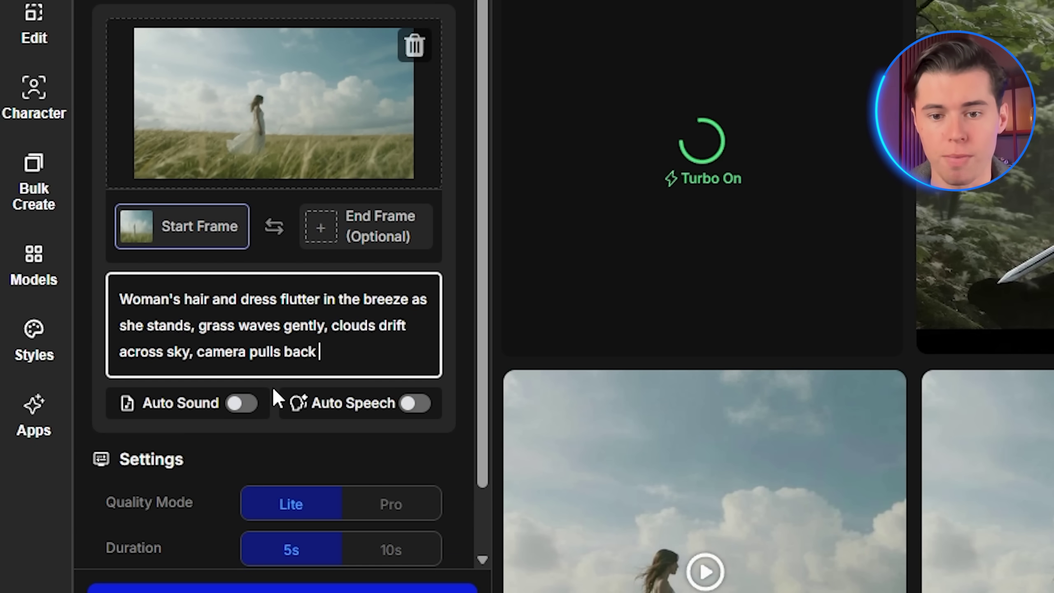
text(to aerial view, showing full landscape.)
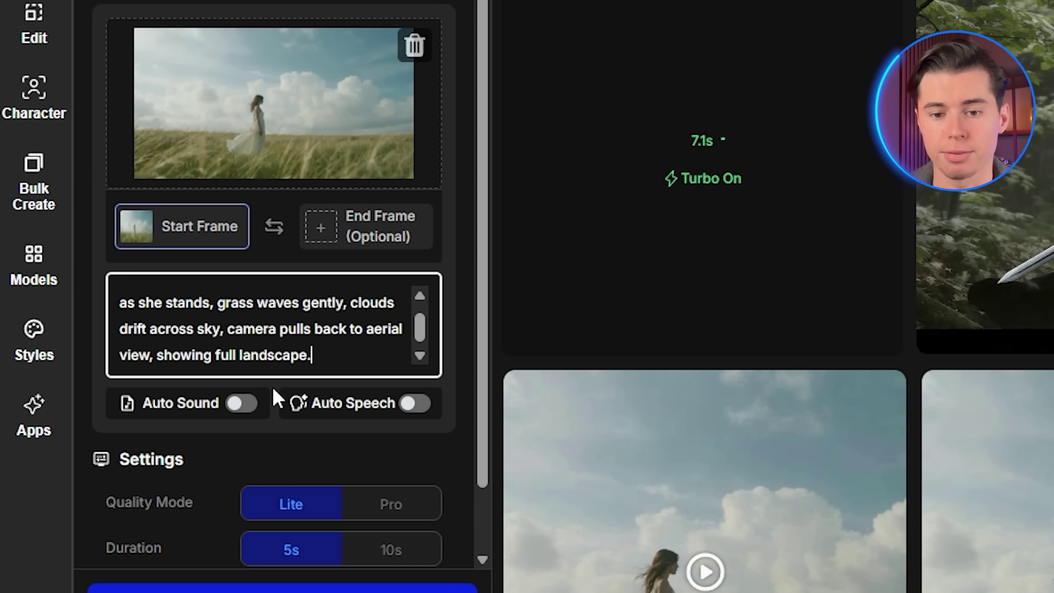
drag(227, 329, 274, 374)
key(BackSpace)
text(camera slowly zooms in on character, then p)
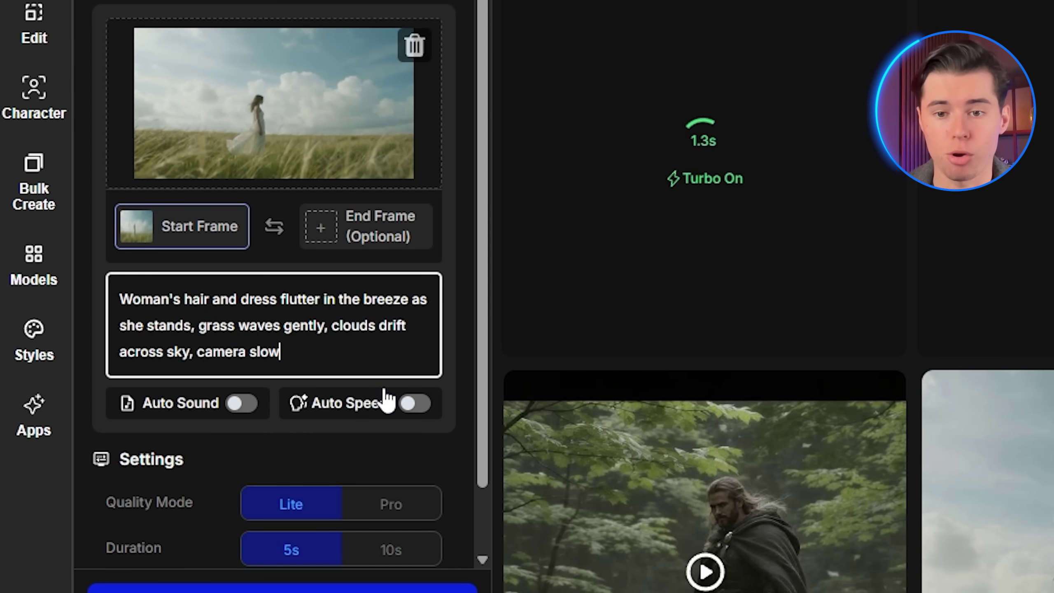
text(ulls back to wide shot.)
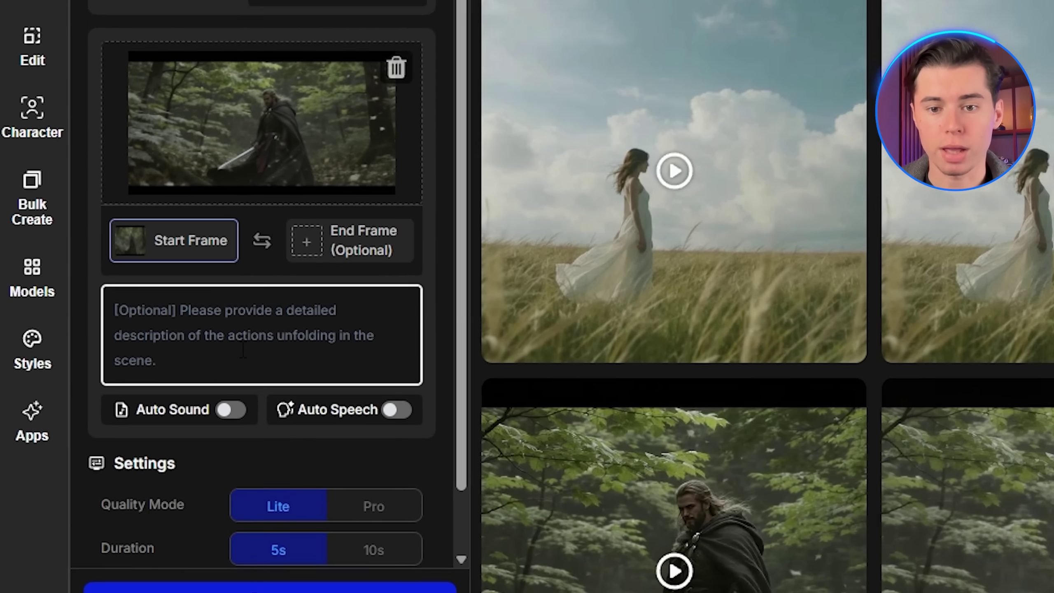
- Generate warrior clips: sword raised, leaves falling, camera panning right, then a faster dramatic version
text(warrior raises s)
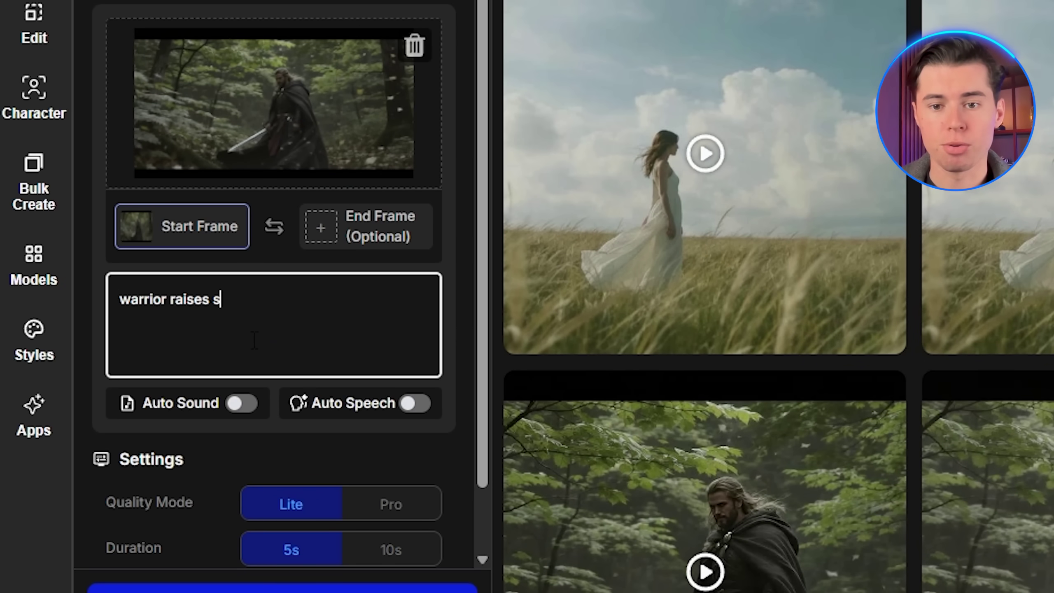
text(word, leaves fall, camera pans right)
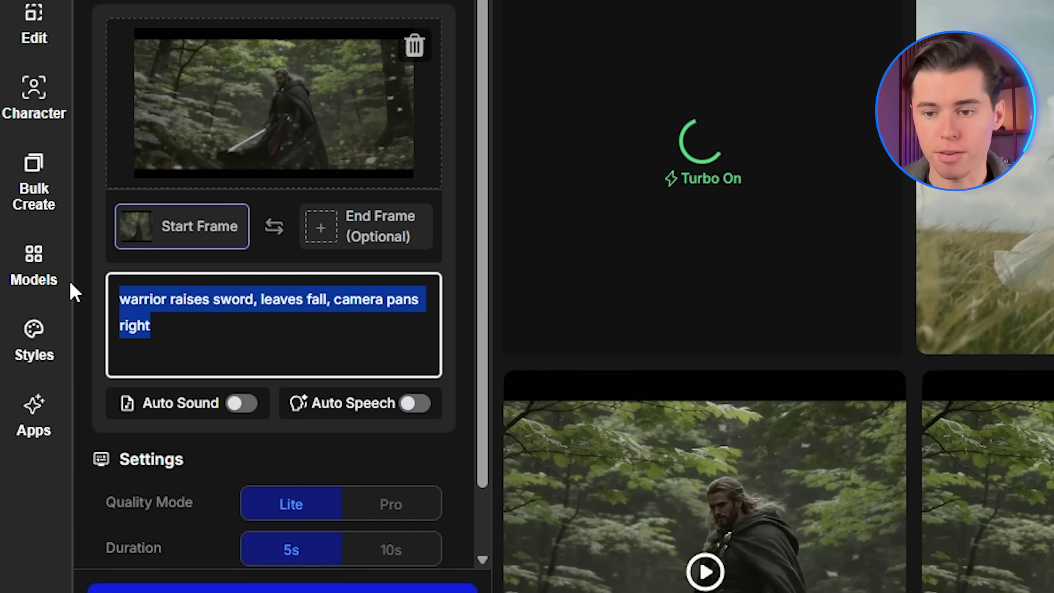
key(BackSpace)
text(warrior raises sword dramat)
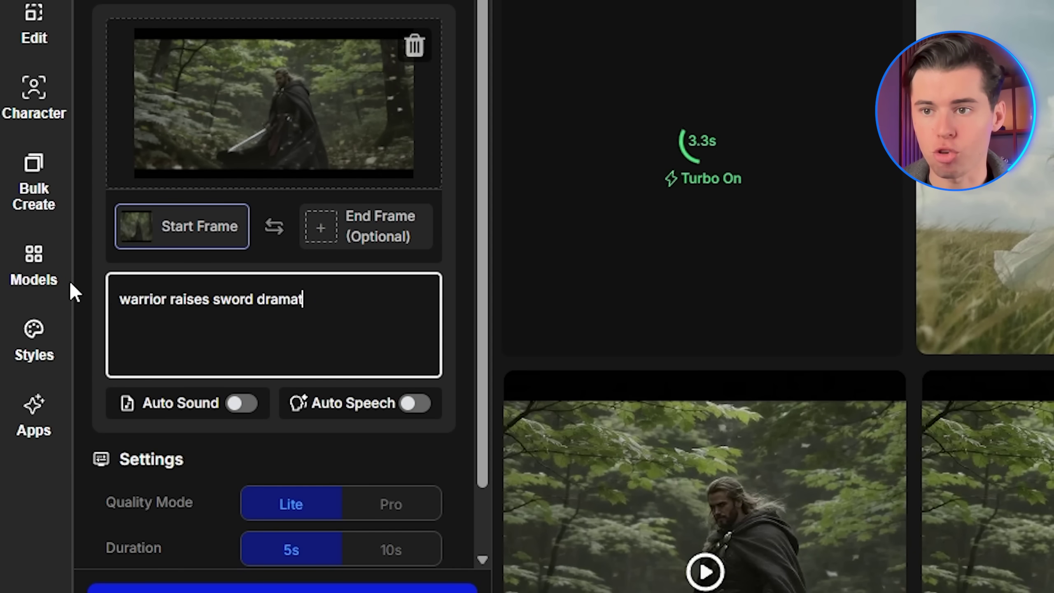
text(ically, leaves fall frantically, camera pans right qui)
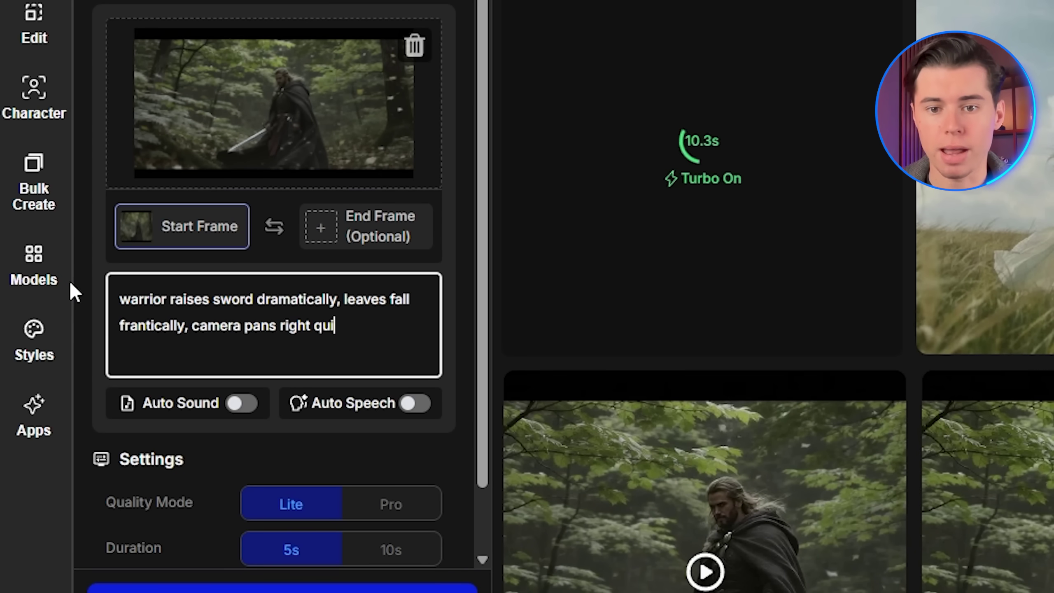
text(ckly.)
click(306, 459)
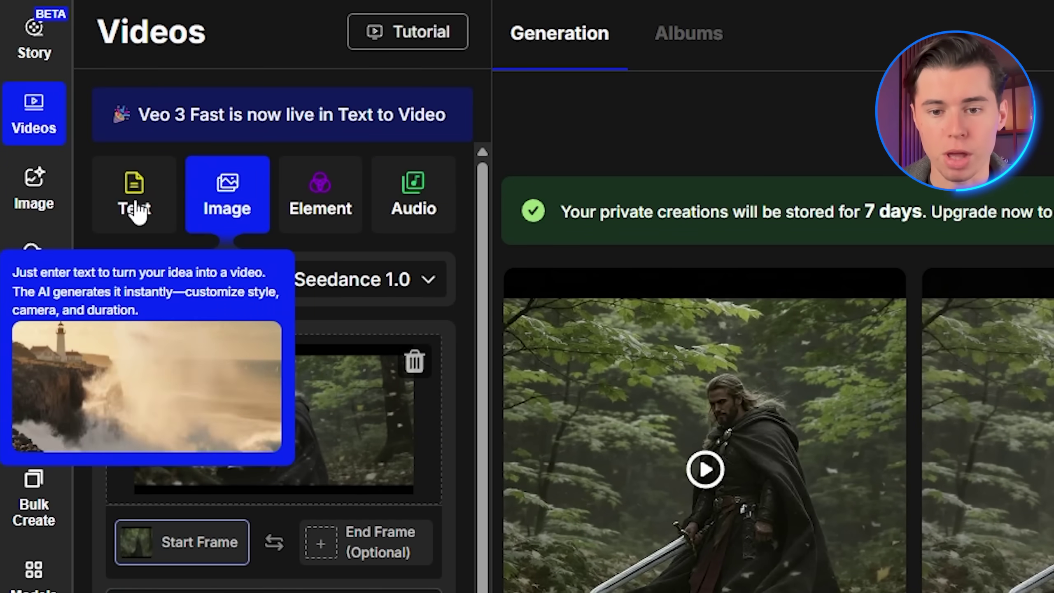
- Switch to text-to-video and choose the Seedance 1.0 model
click(137, 208)
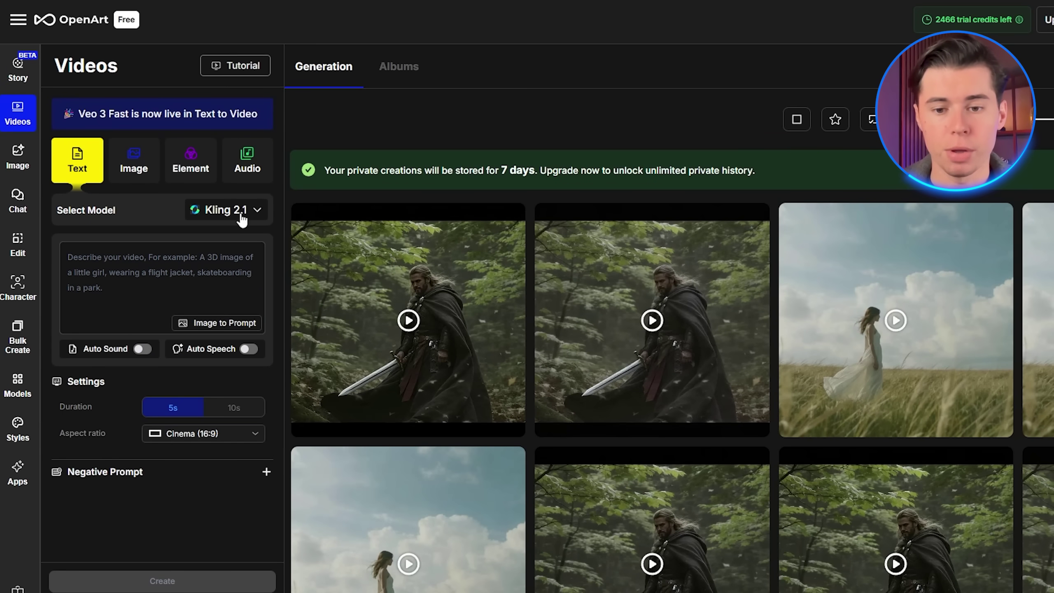
click(233, 210)
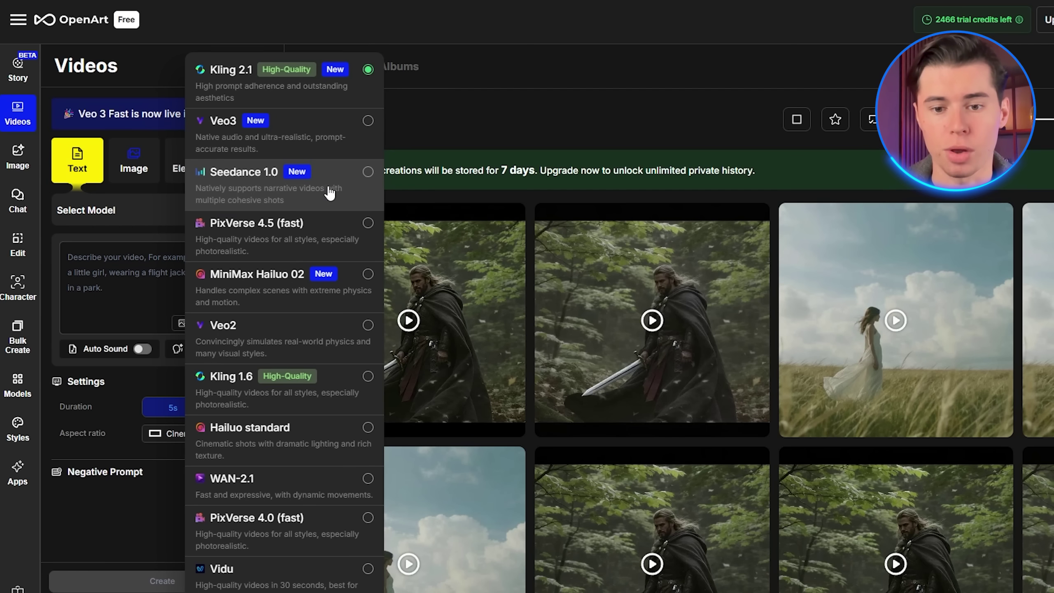
click(275, 195)
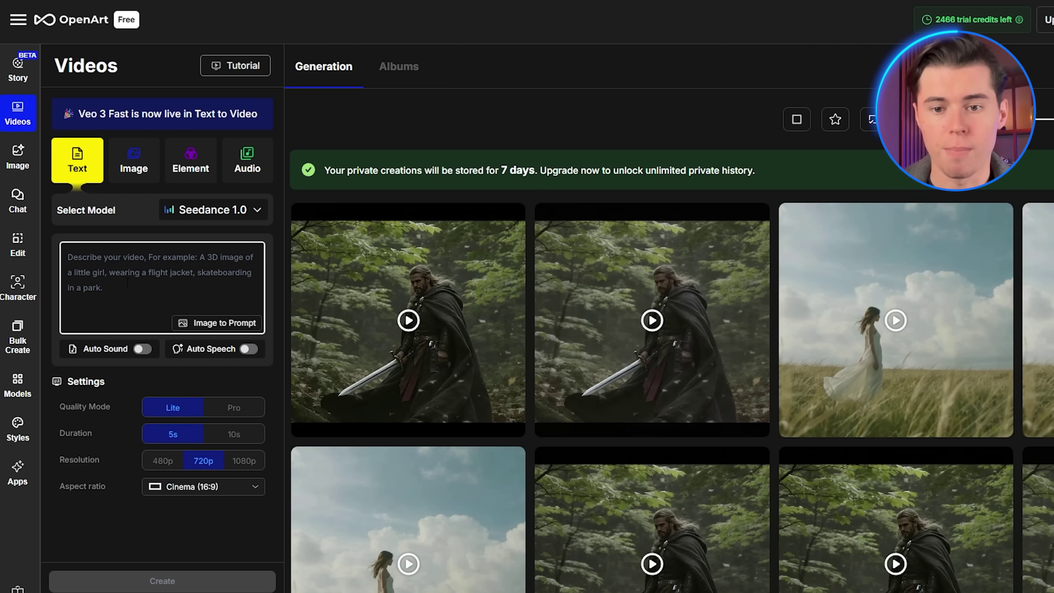
- Generate a clip of a glowing-blue-haired cyberpunk hacker typing holographically in a neon alley
text(A c)
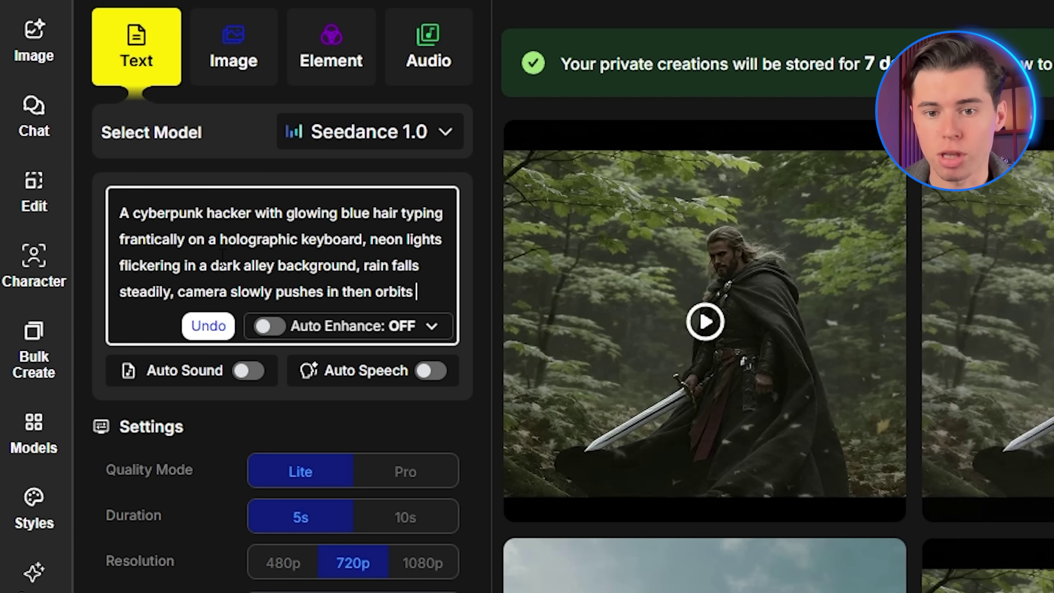
text(around character, cinematic lighting, high quality.)
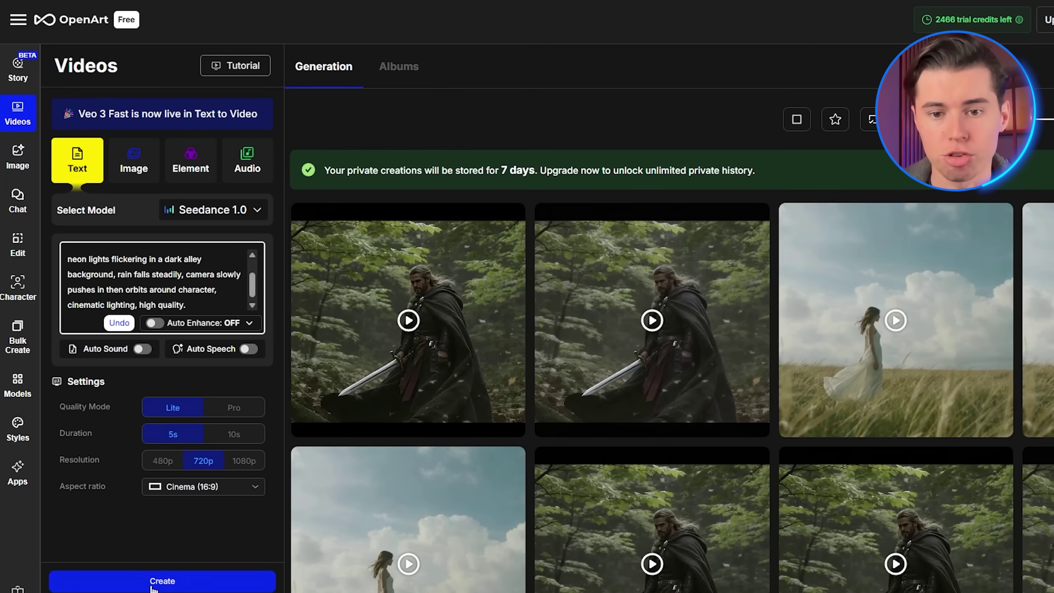
click(162, 581)
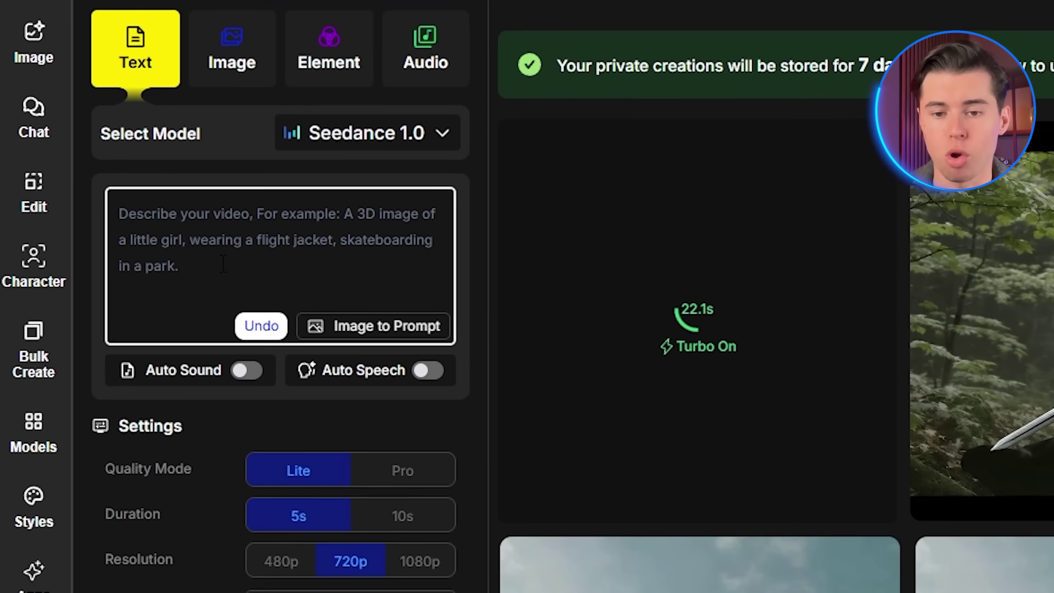
- Write the prompt of a warrior drawing his sword while a mage casts a glowing-hand spell
text(Warrior draws swor)
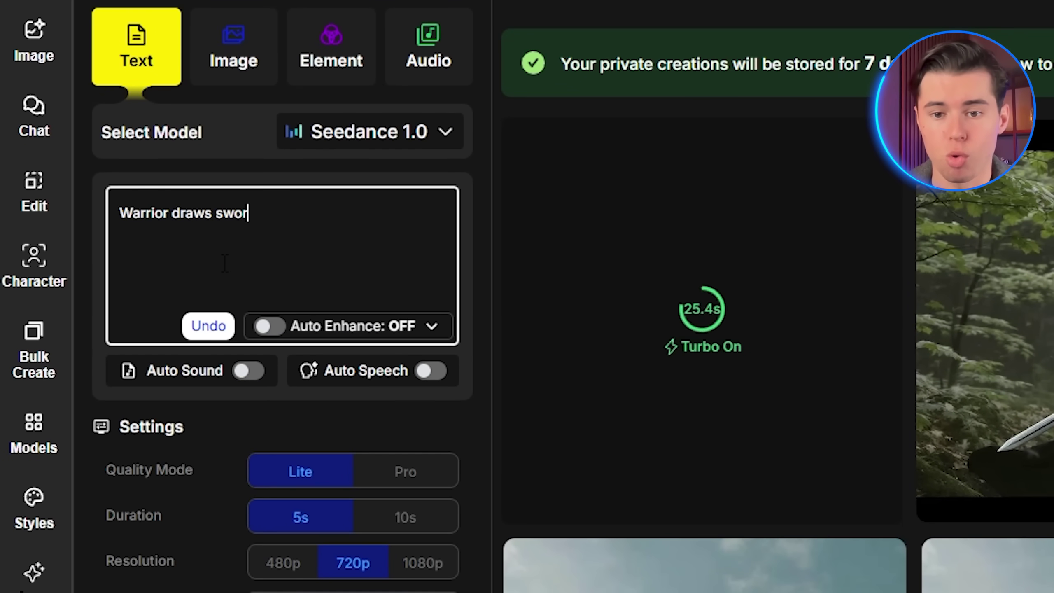
text(d quickly, mage casts spell with glowing)
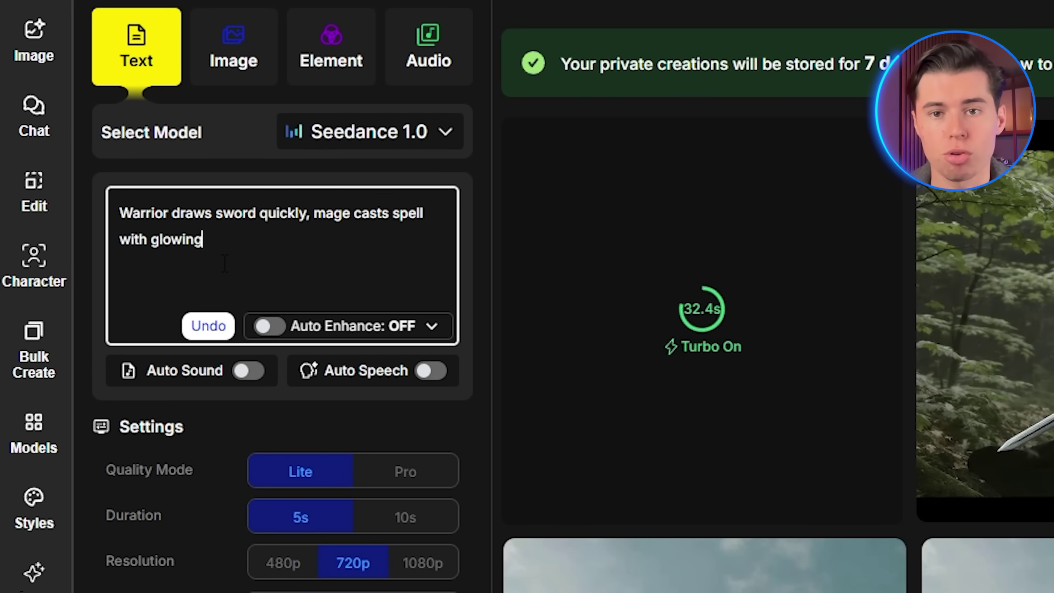
text( hands, both characters face each other in combat stance, camera captures wide)
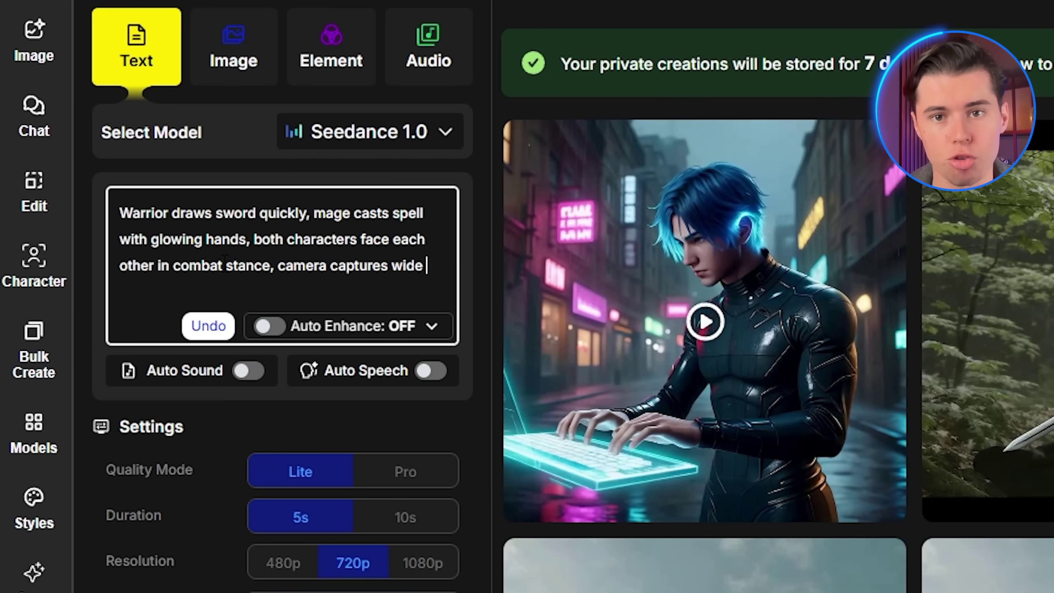
text( shot then cut)
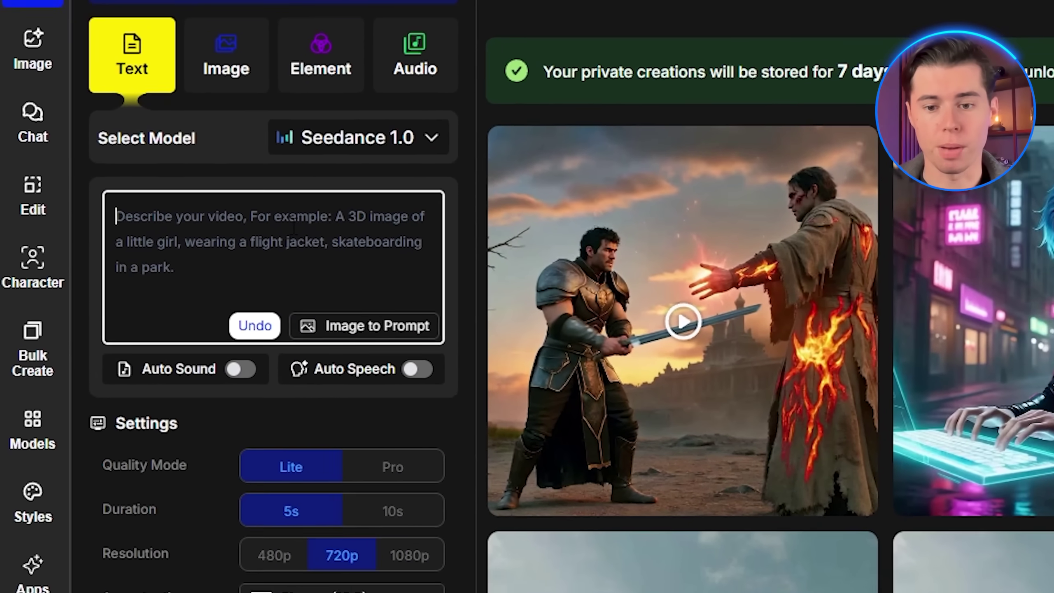
- Type the prompt 'Elderly fisherman with a weathered face casts a line into a calm lake' while a watching boy points
text(Elder)
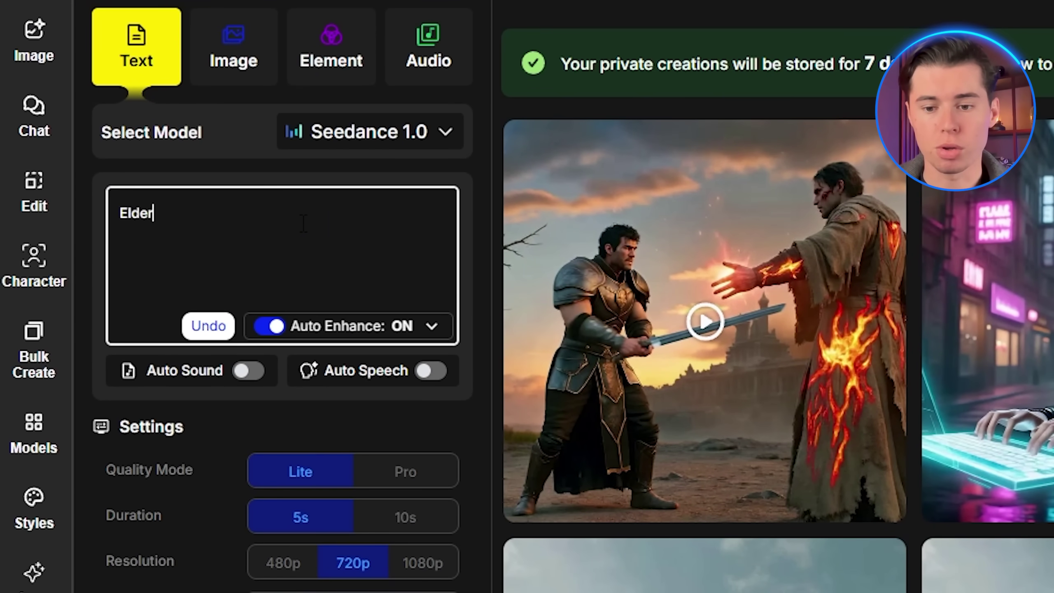
text(face casts )
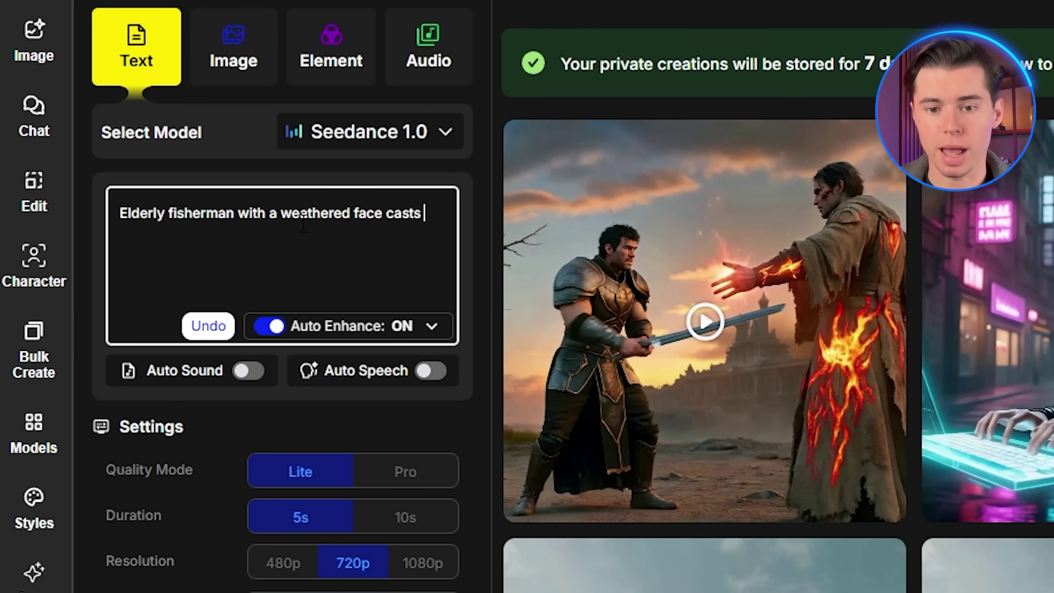
text(a line into a calm lake, a young boy)
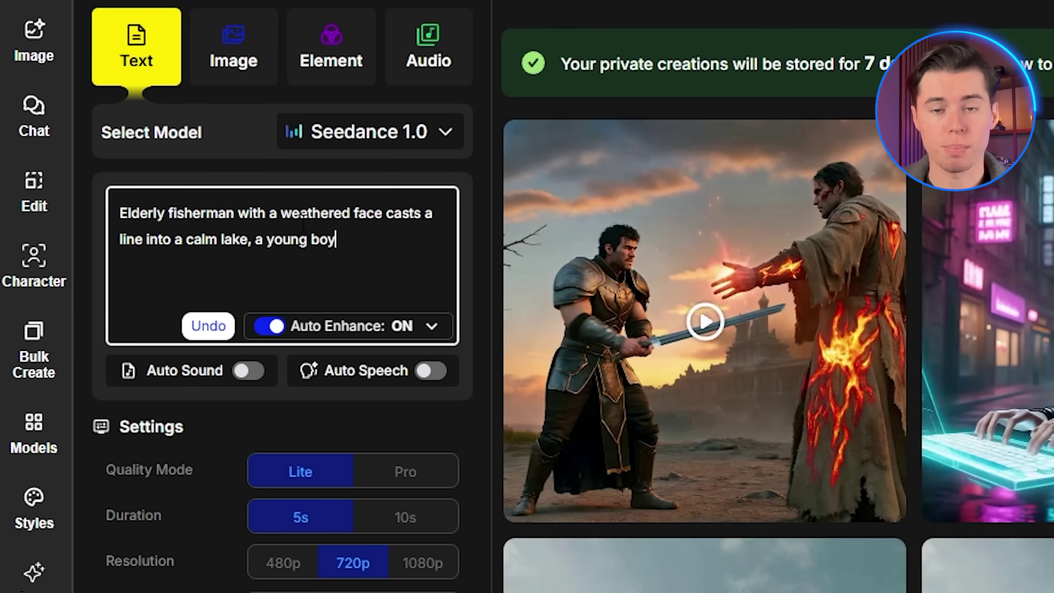
text( beside him watches intently)
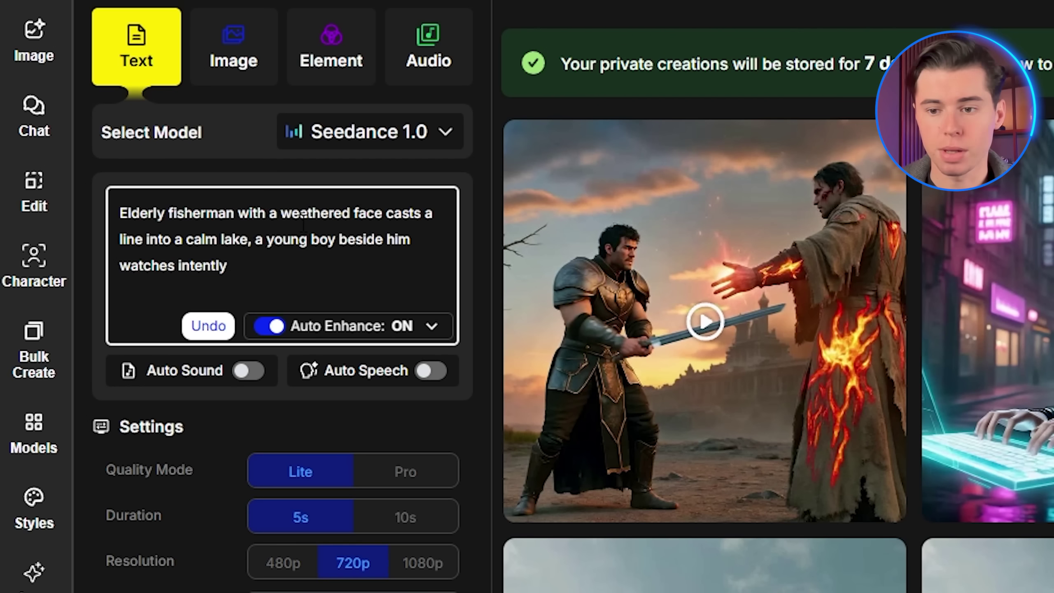
text( then points excitedly at ripples in water)
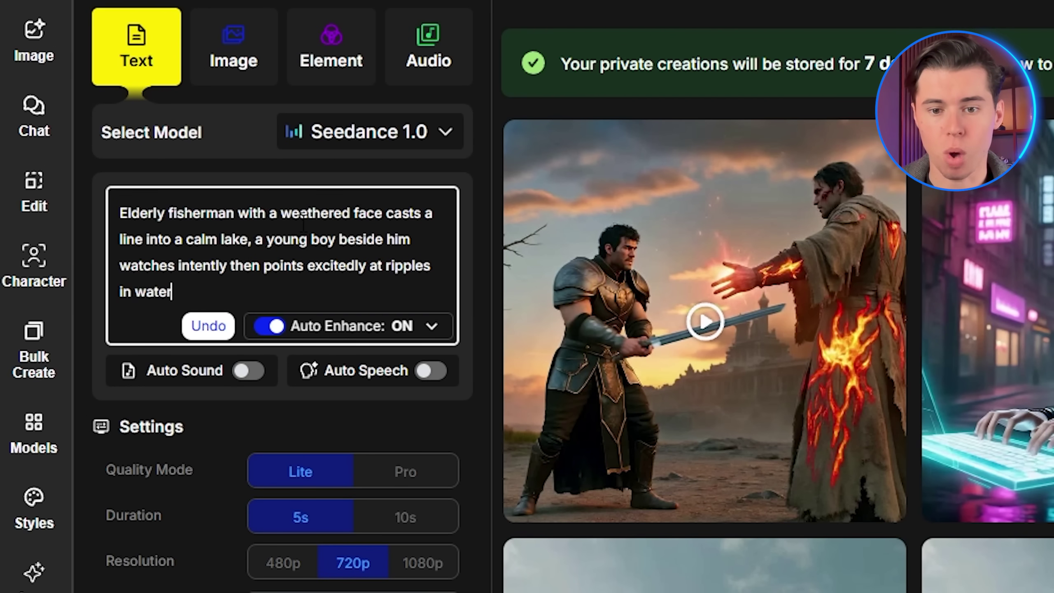
text(, birds fly overhead, camera sta)
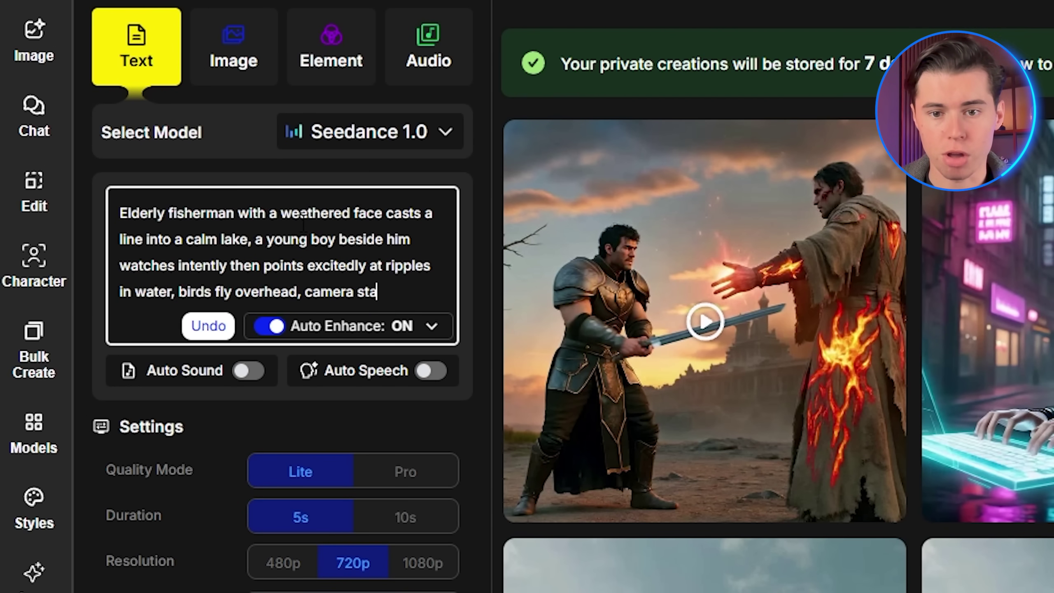
text(rts wide then moves closer to capture their expression)
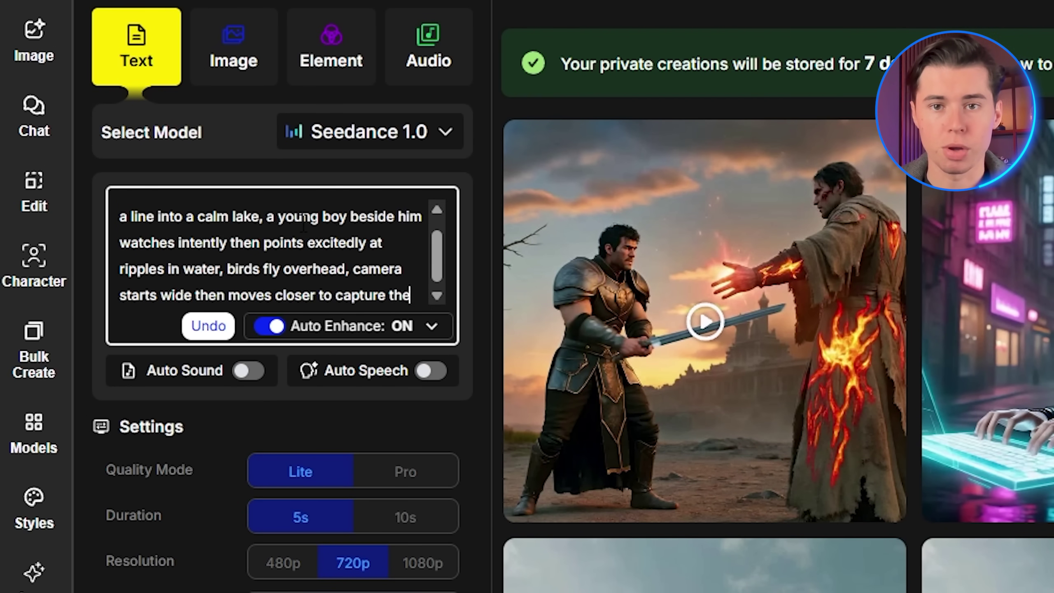